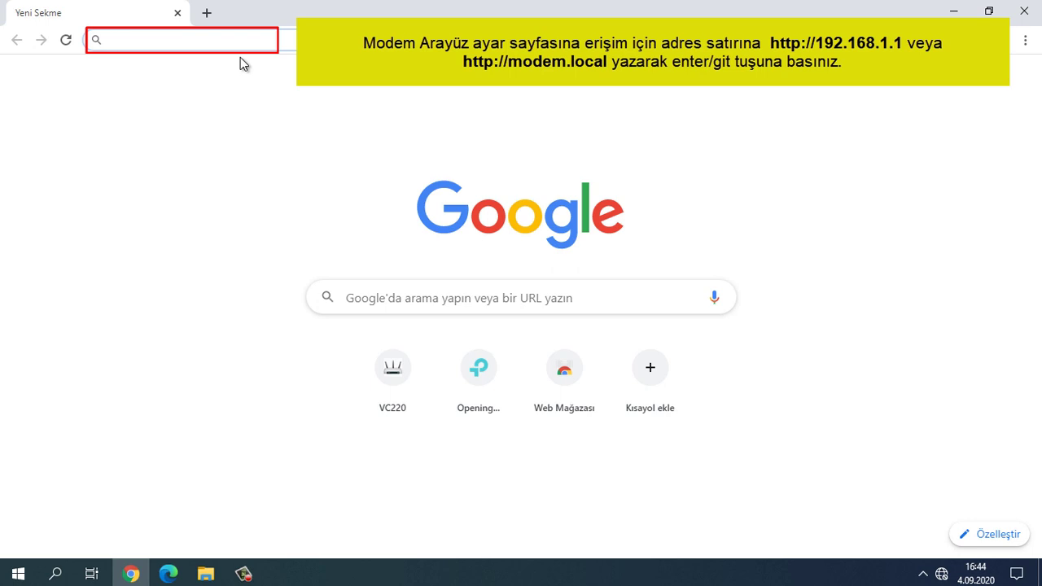
Step: Load the modem address 192.168.1.1 in Chrome after removing the stale suggestion
type("192")
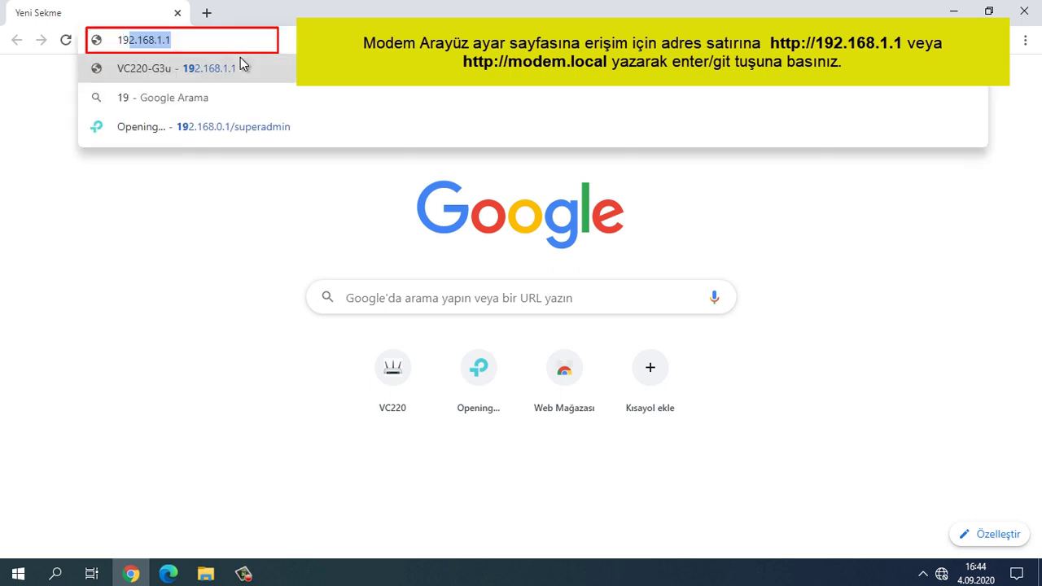
type(".")
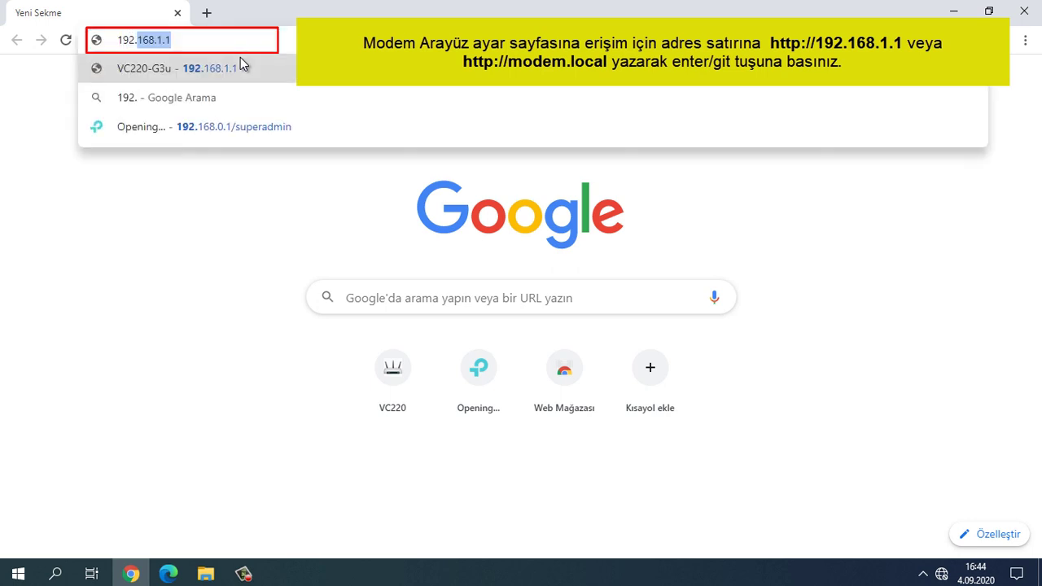
type("16")
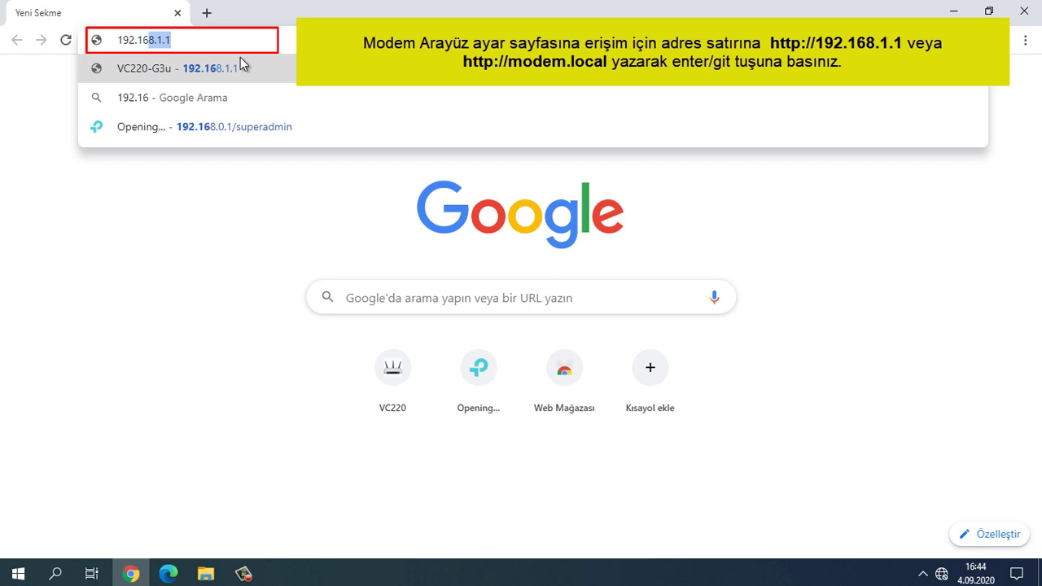
type("8.1.")
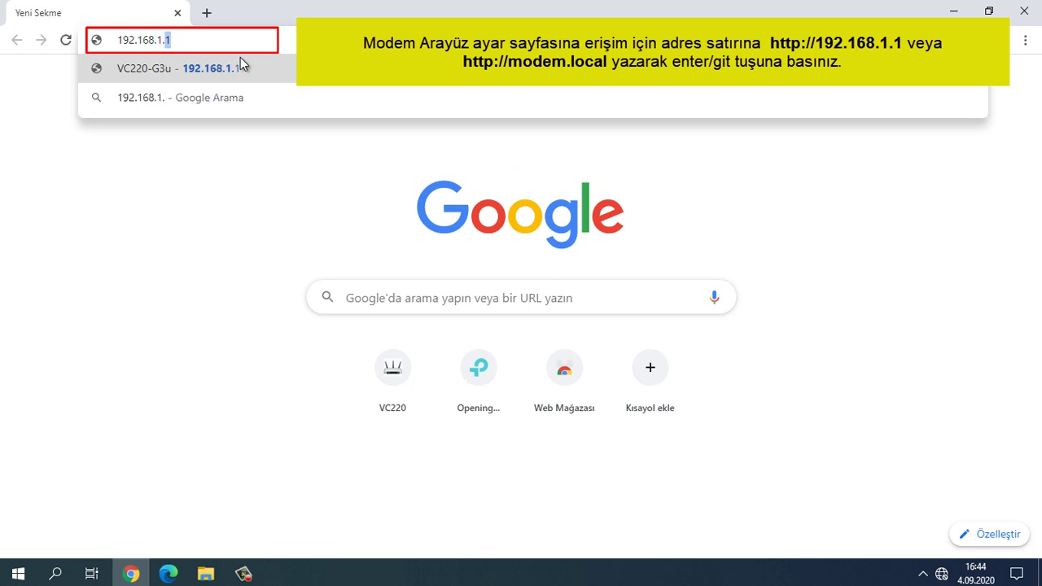
type("1")
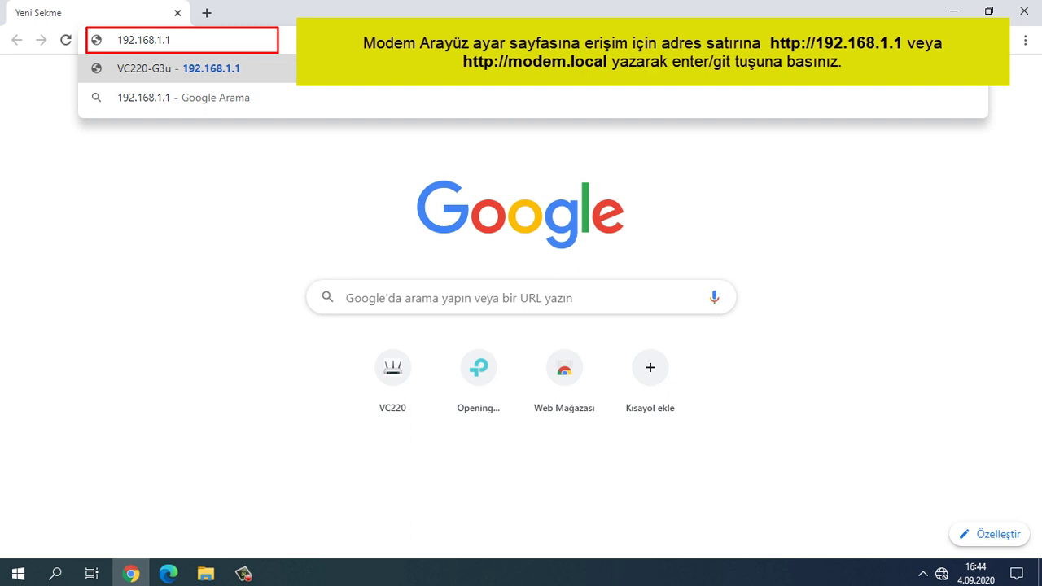
key("shift+Delete")
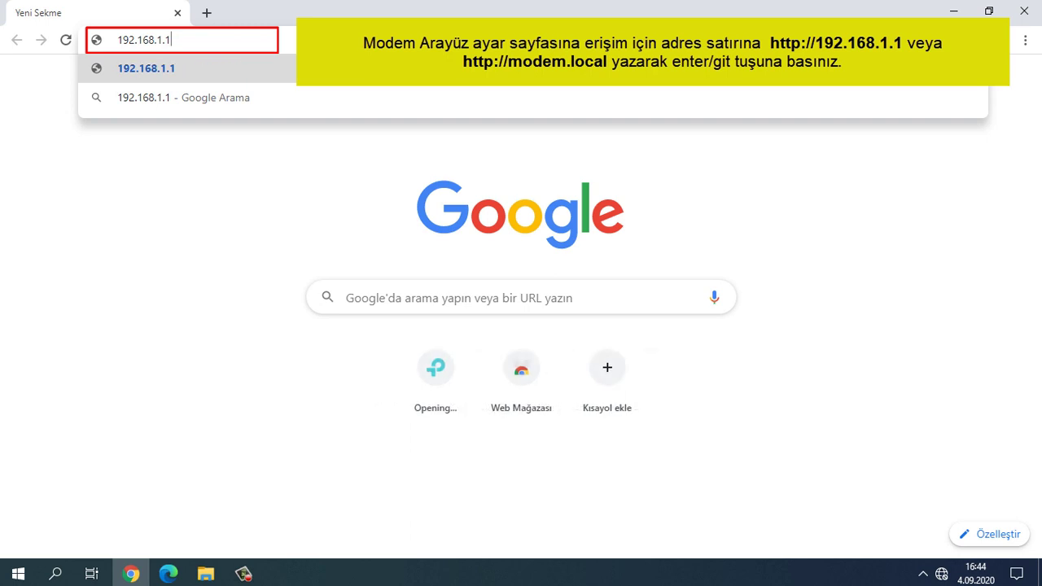
key("Return")
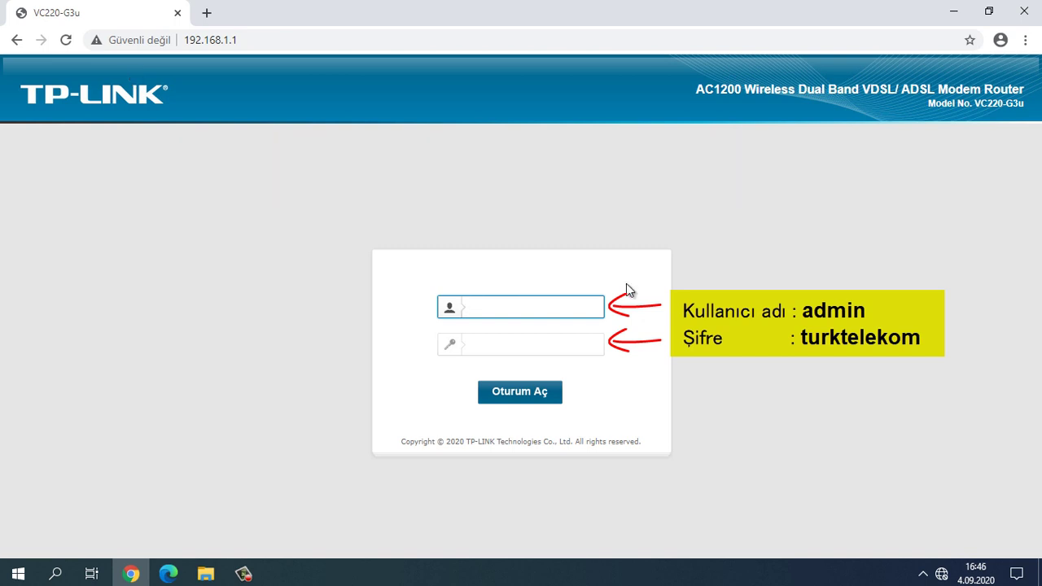
Step: Fill the login form with username admin and the modem's default password
type("admin")
left_click(533, 342)
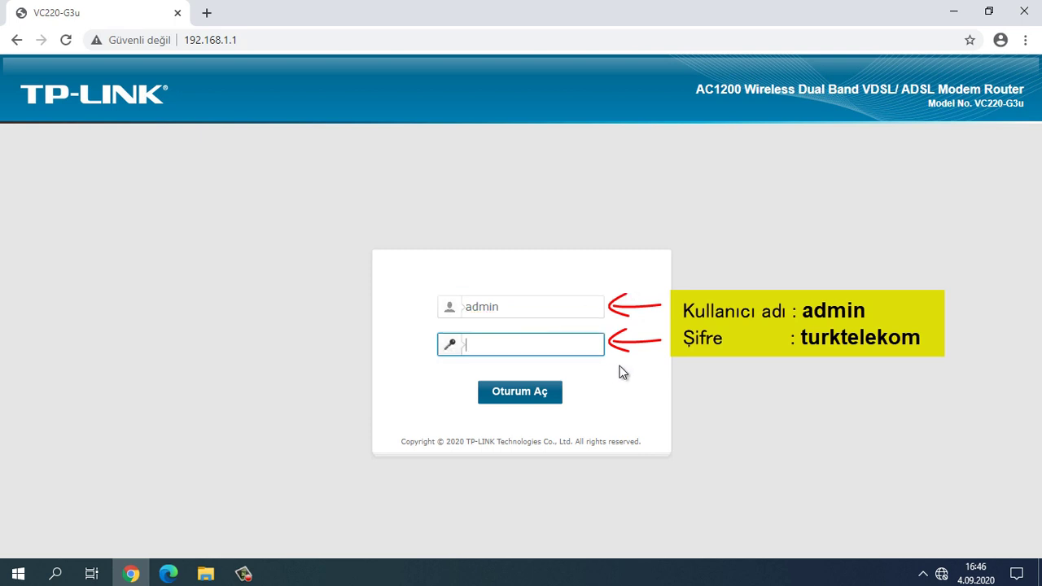
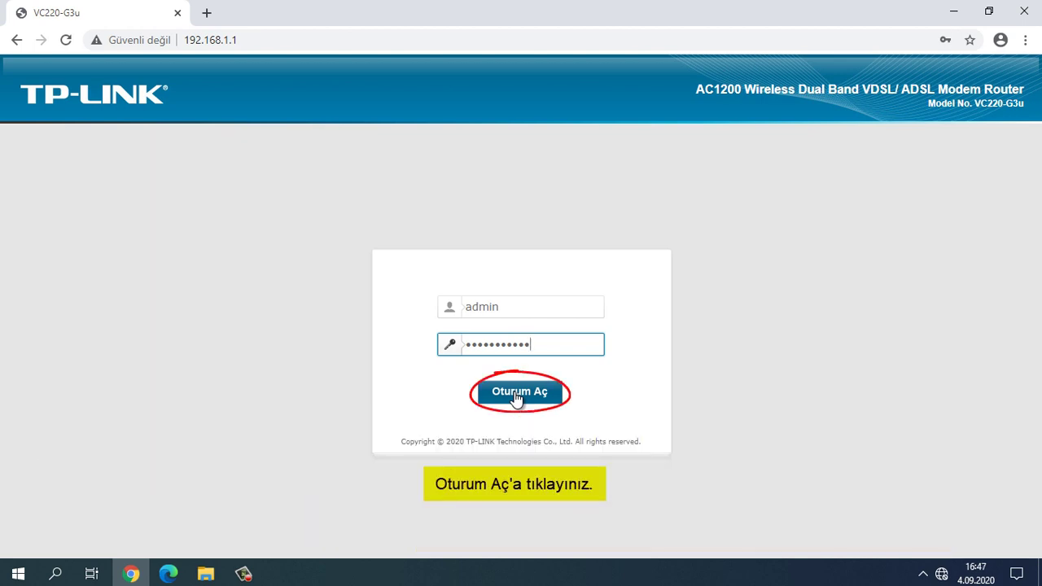
Step: Sign in, then enter and confirm a new admin password in Yeni Şifre and save it
left_click(515, 396)
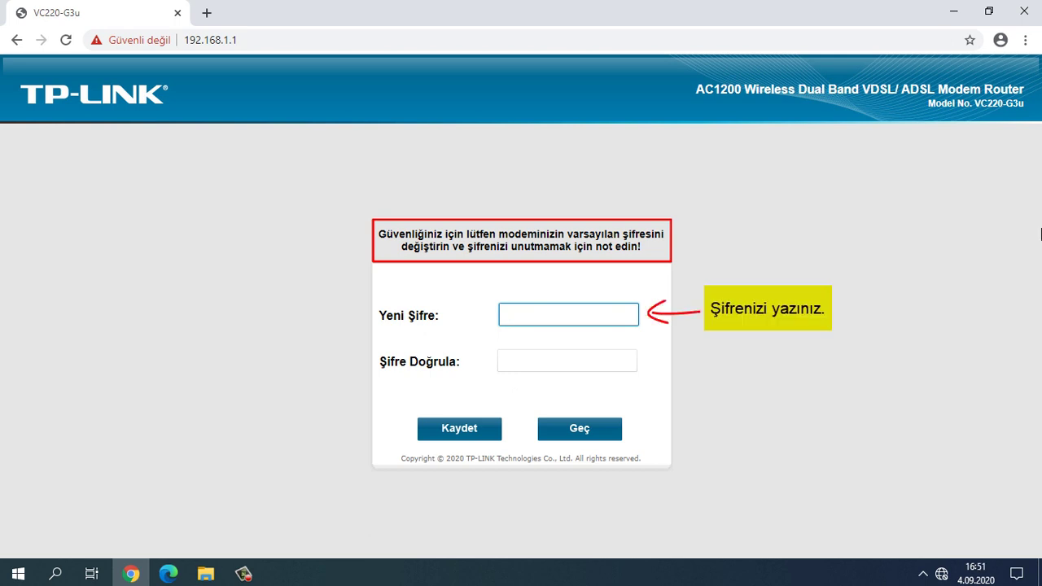
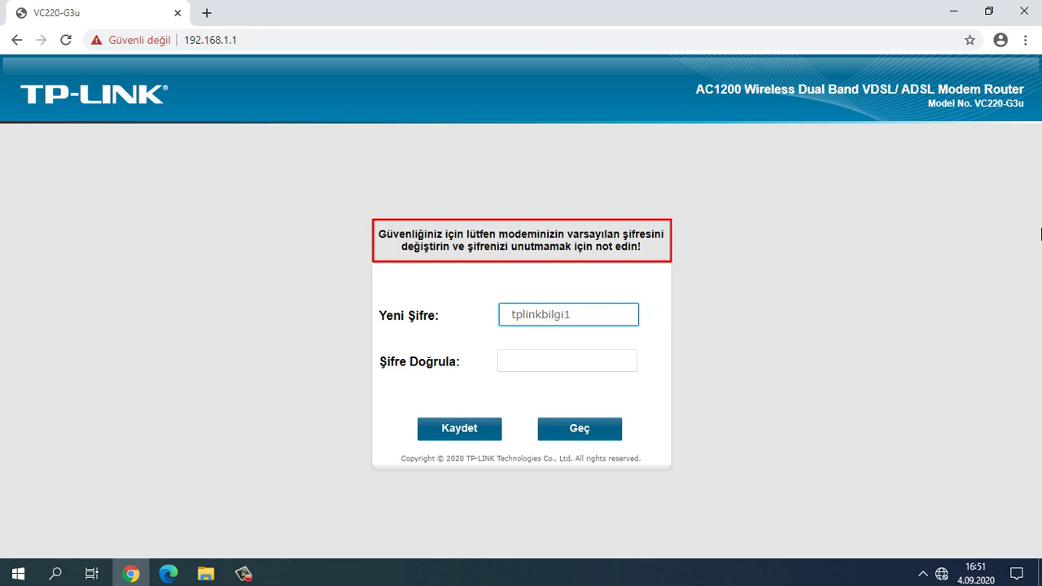
left_click(612, 363)
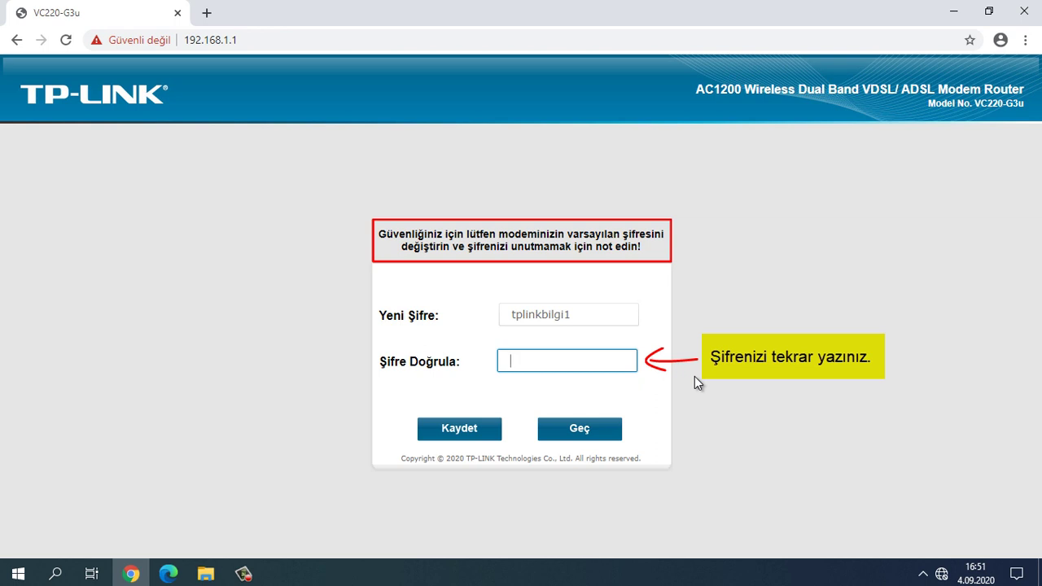
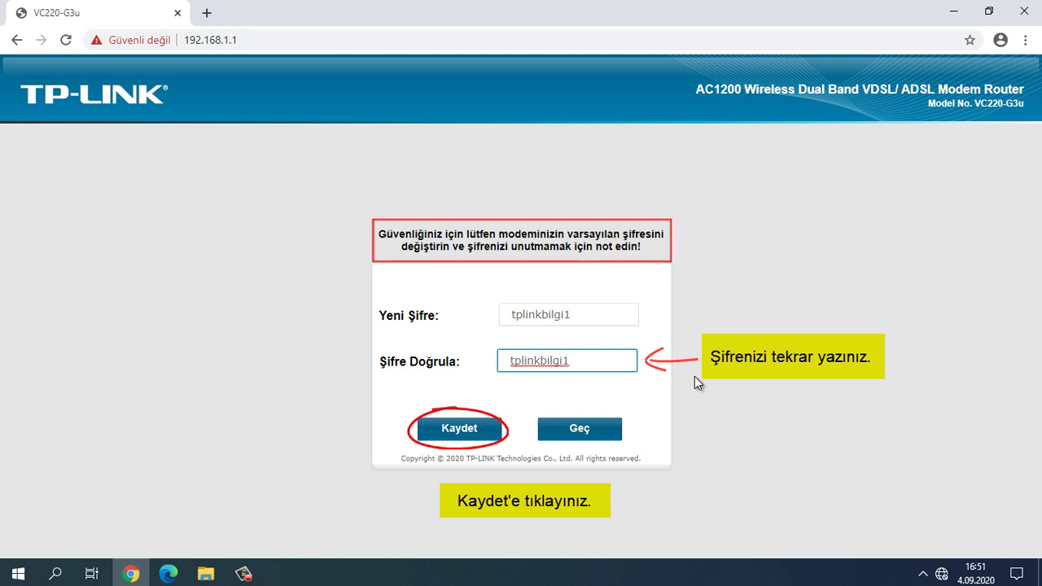
left_click(455, 435)
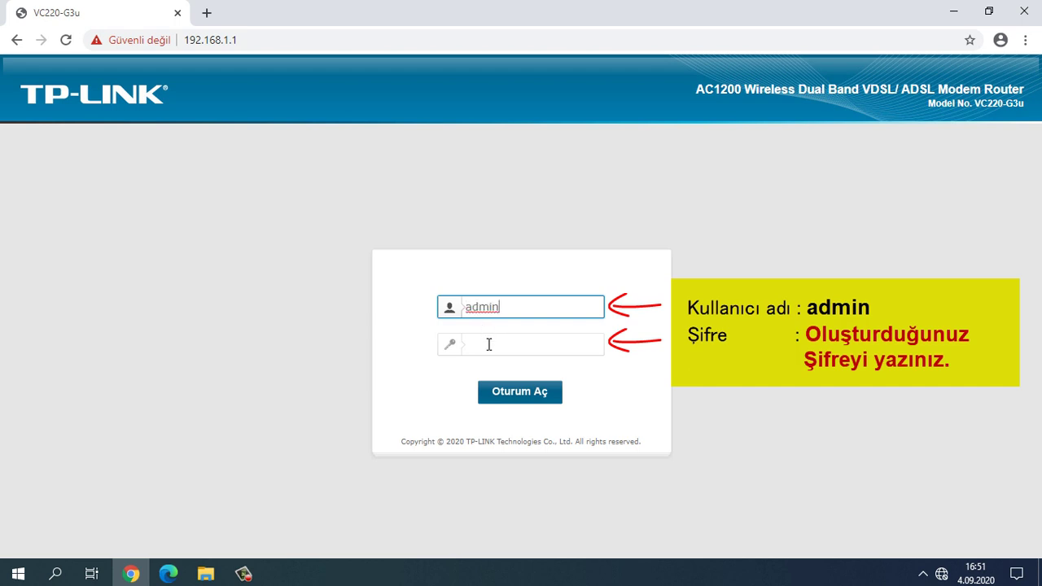
Step: Sign in again as admin using the newly set admin password
left_click(489, 348)
type("******")
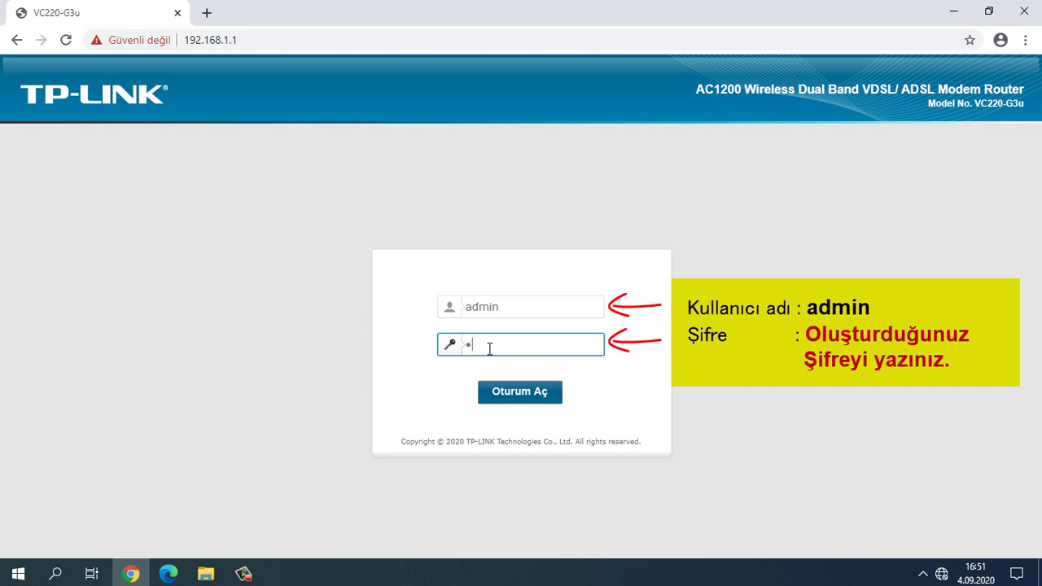
type("*****")
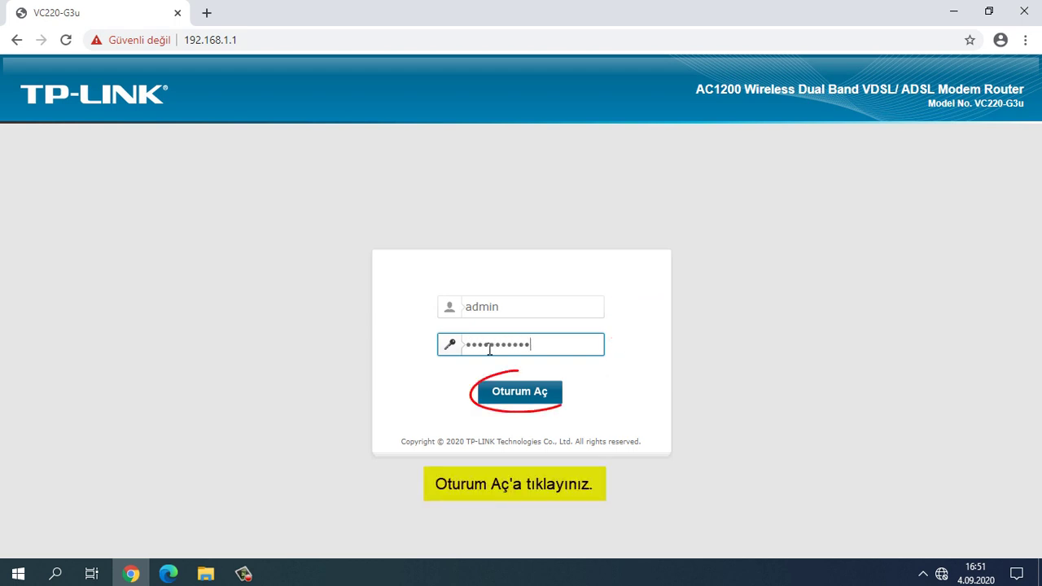
type("*")
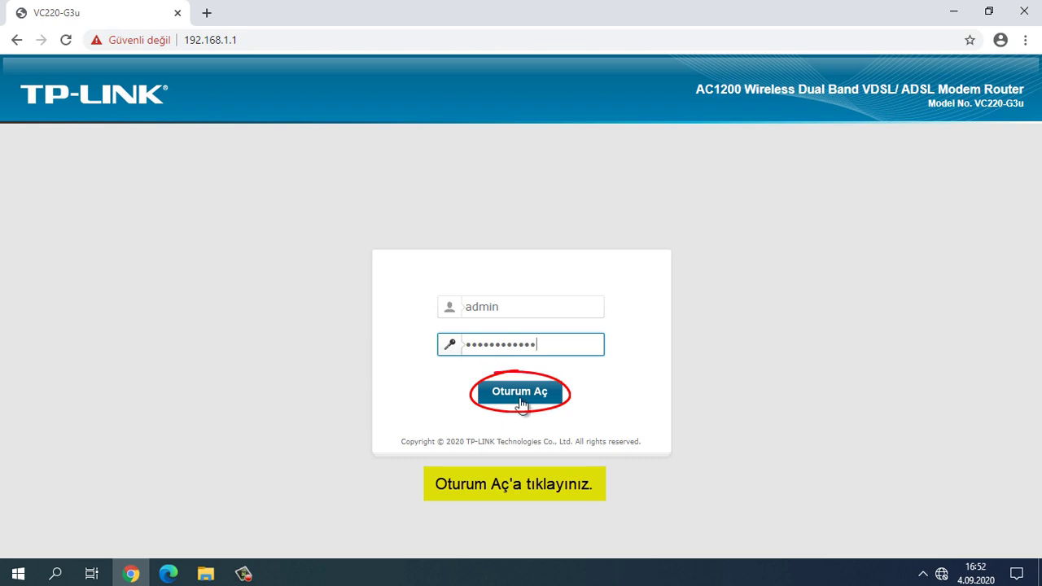
left_click(521, 392)
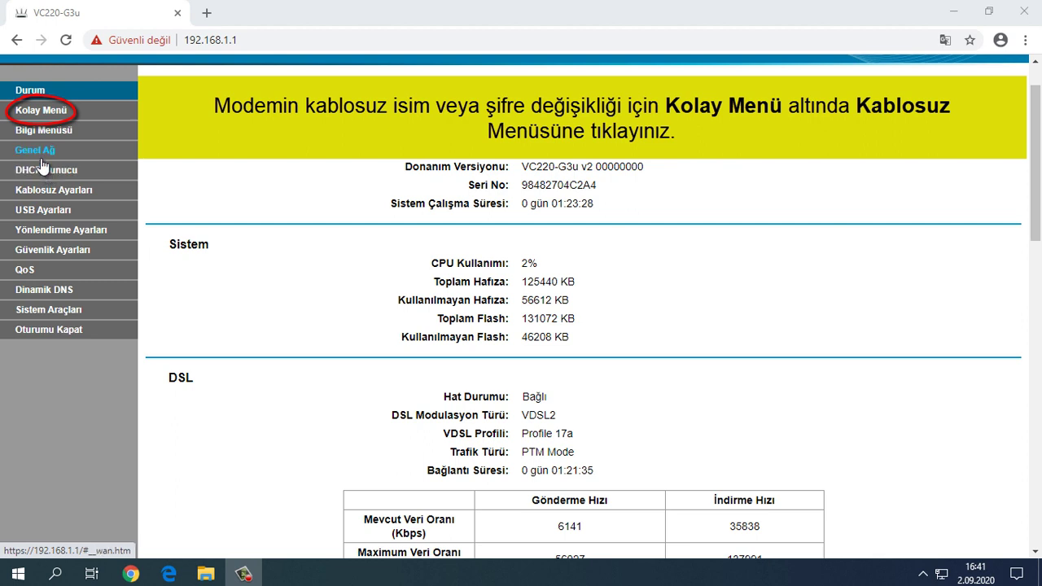
Step: Go to Kolay Menü > Kablosuz to show the 2.4GHz and 5GHz network settings
left_click(44, 111)
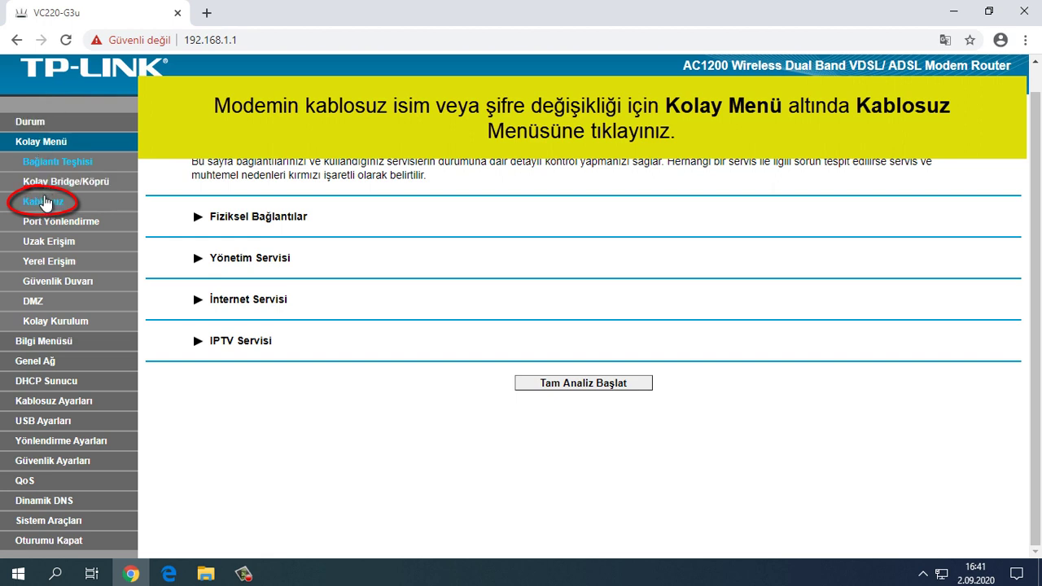
left_click(45, 205)
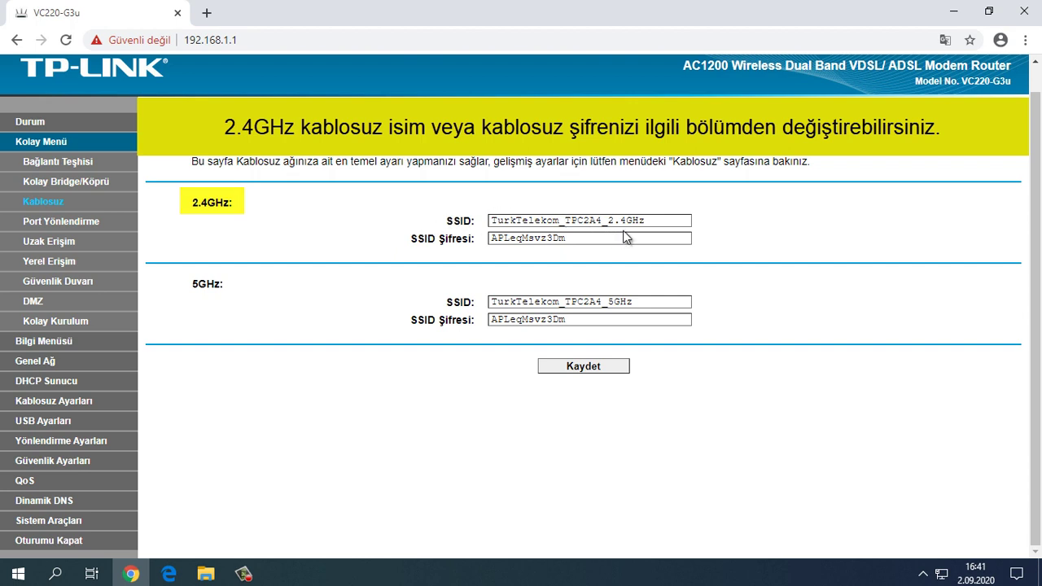
Step: Put the cursor in the 2.4GHz SSID box
left_click(657, 221)
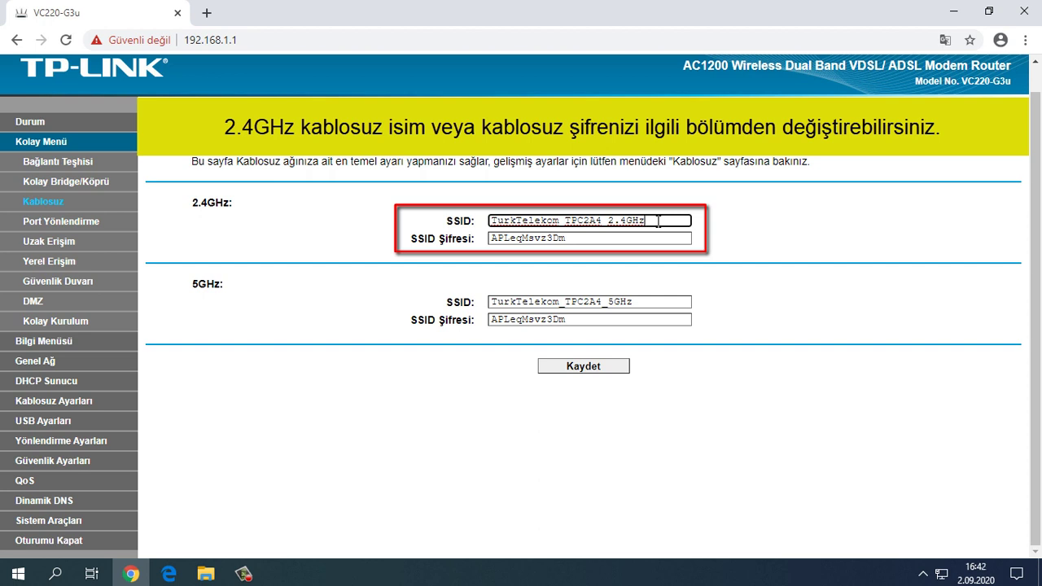
Step: Change the 2.4GHz SSID to TurkTelekom_Modem_2.4GHz and replace its SSID Şifresi with a new password
key("BackSpace")
key("BackSpace")
key("BackSpace")
key("BackSpace")
key("BackSpace")
key("BackSpace")
key("BackSpace")
key("BackSpace")
key("BackSpace")
key("BackSpace")
key("BackSpace")
key("BackSpace")
key("BackSpace")
key("BackSpace")
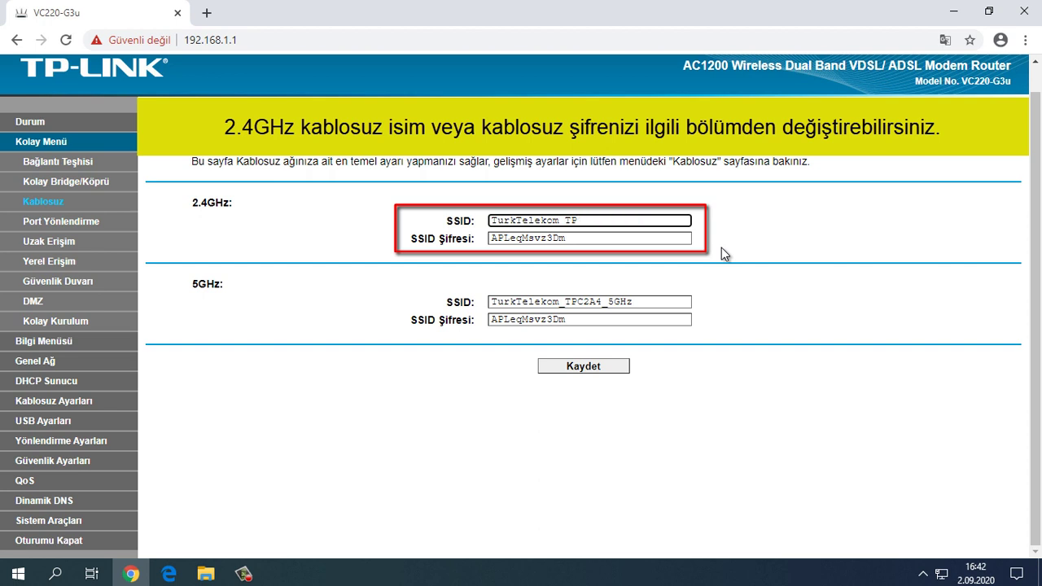
type("Modem 2.4GHz")
left_click(672, 239)
key("BackSpace")
key("BackSpace")
key("BackSpace")
key("BackSpace")
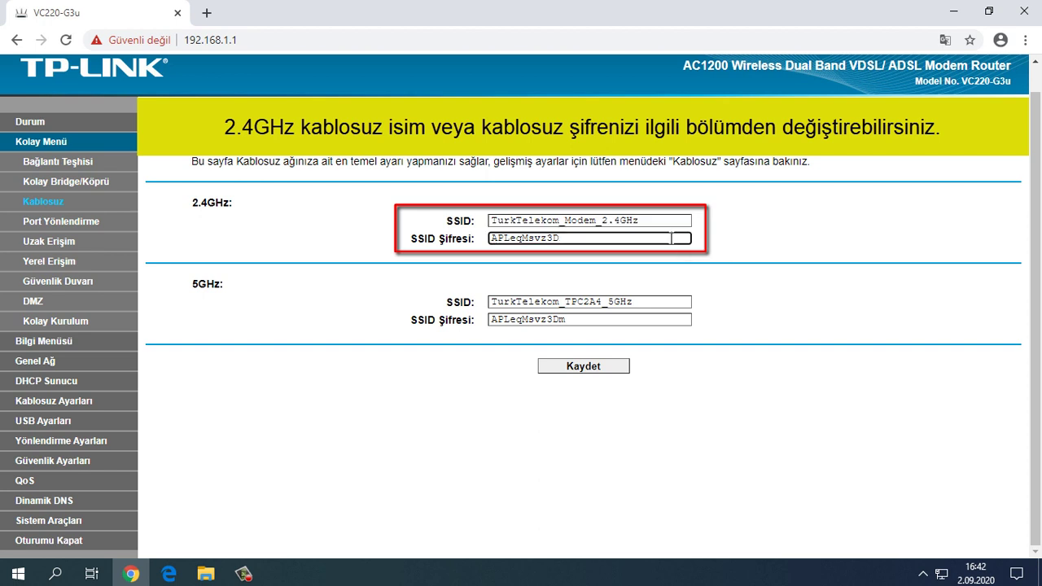
key("BackSpace")
key("BackSpace")
key("BackSpace")
key("BackSpace")
key("BackSpace")
key("BackSpace")
key("BackSpace")
key("BackSpace")
type("s")
key("BackSpace")
Step: Edit the 5GHz SSID to TurkTelekom_Modem_5GHz and enter the same new Wi-Fi password
left_click(648, 301)
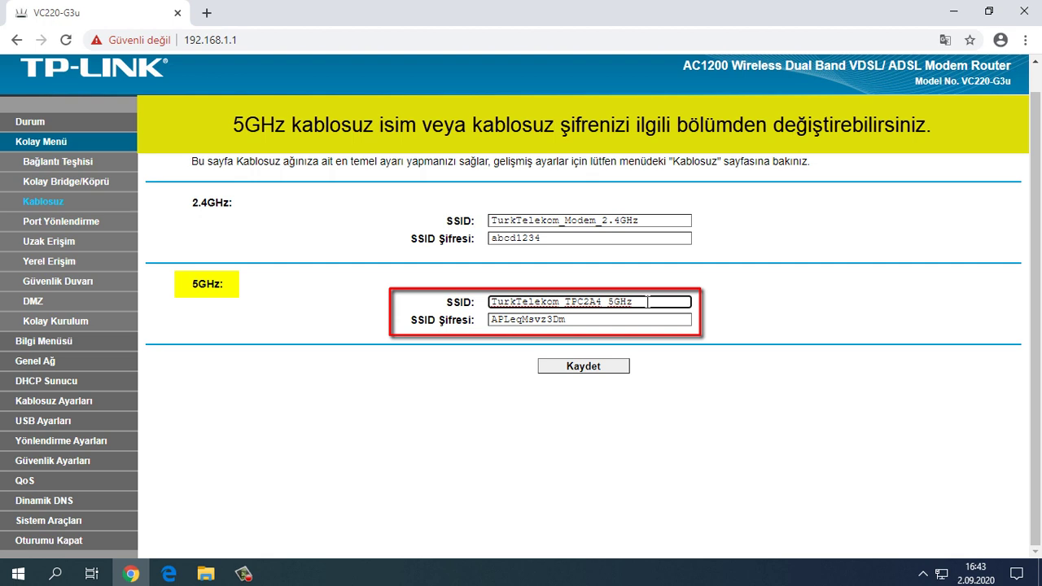
key("BackSpace")
key("BackSpace")
key("BackSpace")
key("BackSpace")
key("BackSpace")
key("BackSpace")
key("BackSpace")
key("BackSpace")
key("BackSpace")
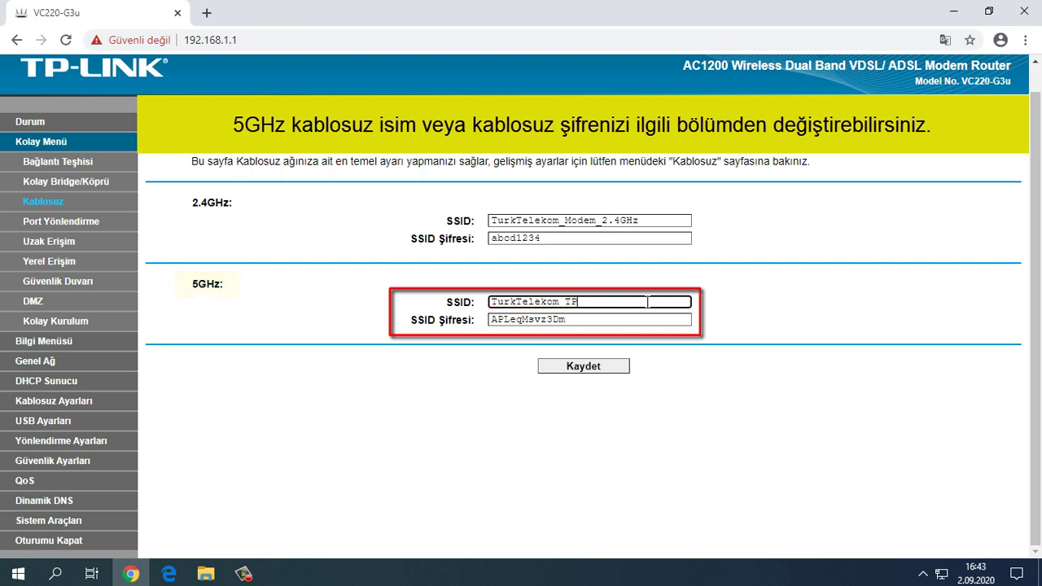
key("BackSpace")
key("BackSpace")
type("Modem_5GHz")
left_click(633, 323)
key("BackSpace")
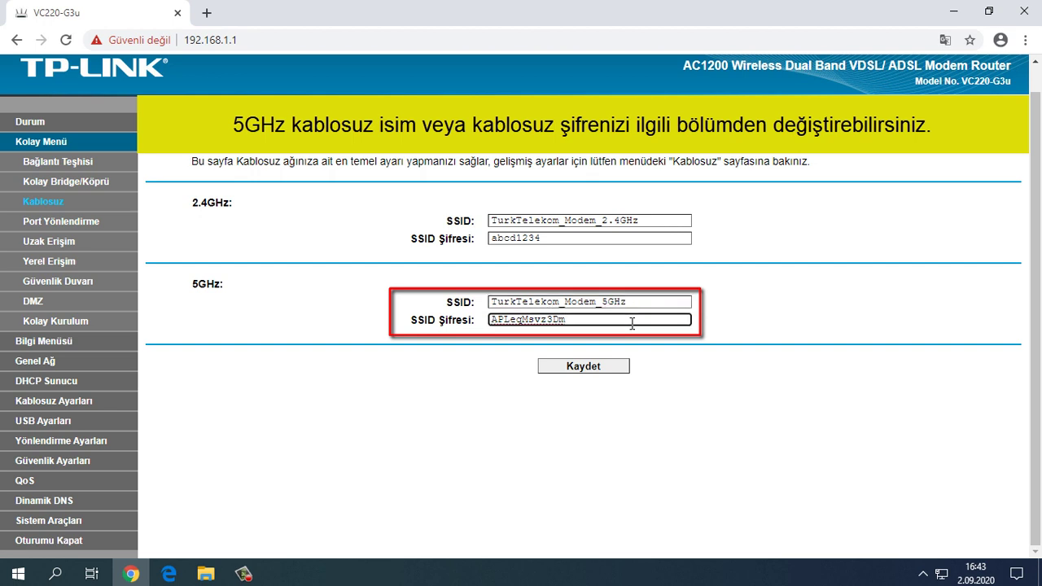
key("BackSpace")
key("BackSpace")
key("BackSpace")
key("BackSpace")
key("BackSpace")
key("BackSpace")
key("BackSpace")
key("BackSpace")
key("BackSpace")
key("BackSpace")
key("BackSpace")
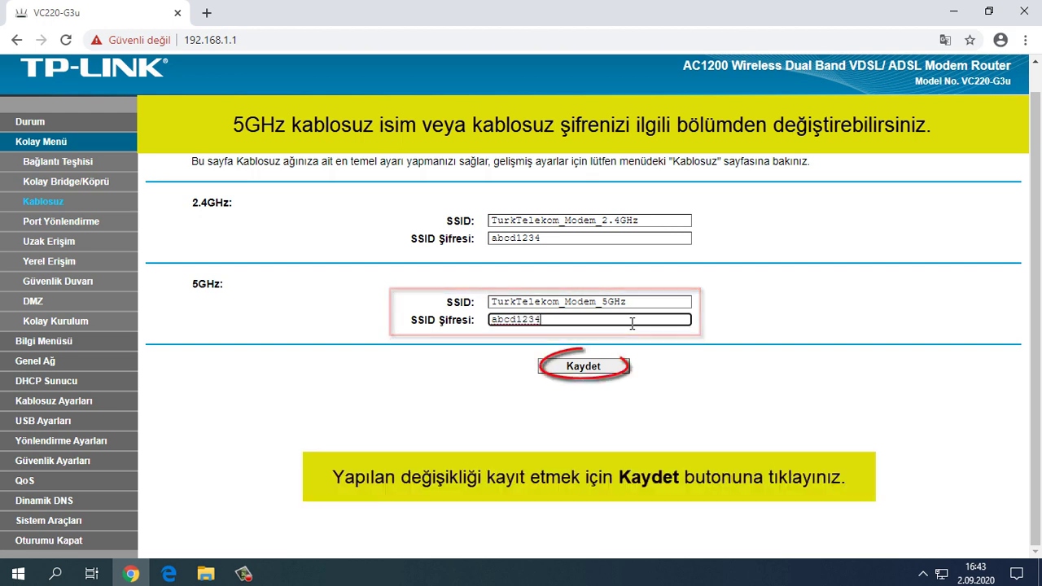
Step: Save the wireless changes, confirm with Tamam, and minimize Chrome to the desktop
left_click(585, 368)
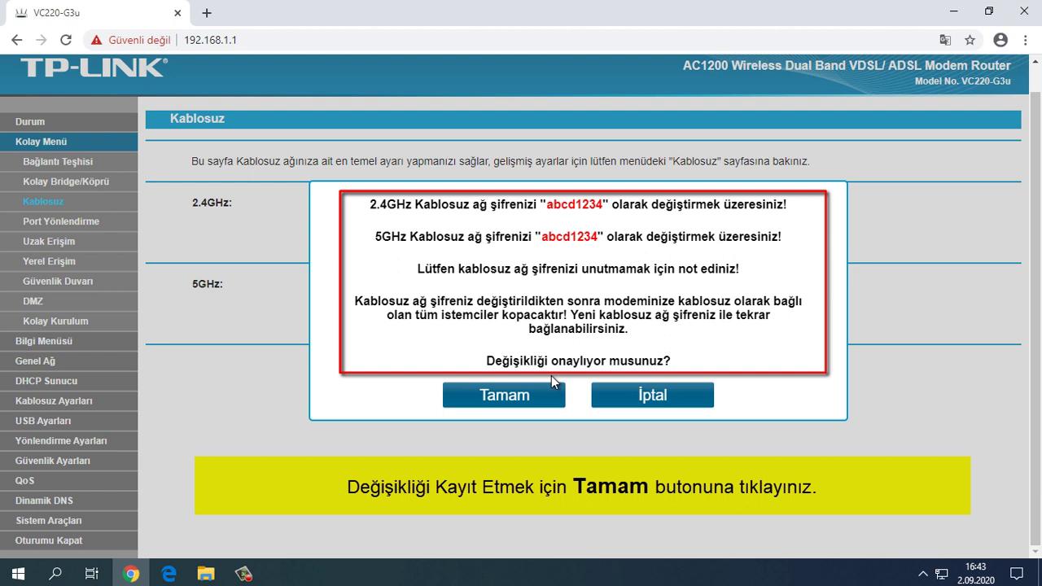
left_click(504, 401)
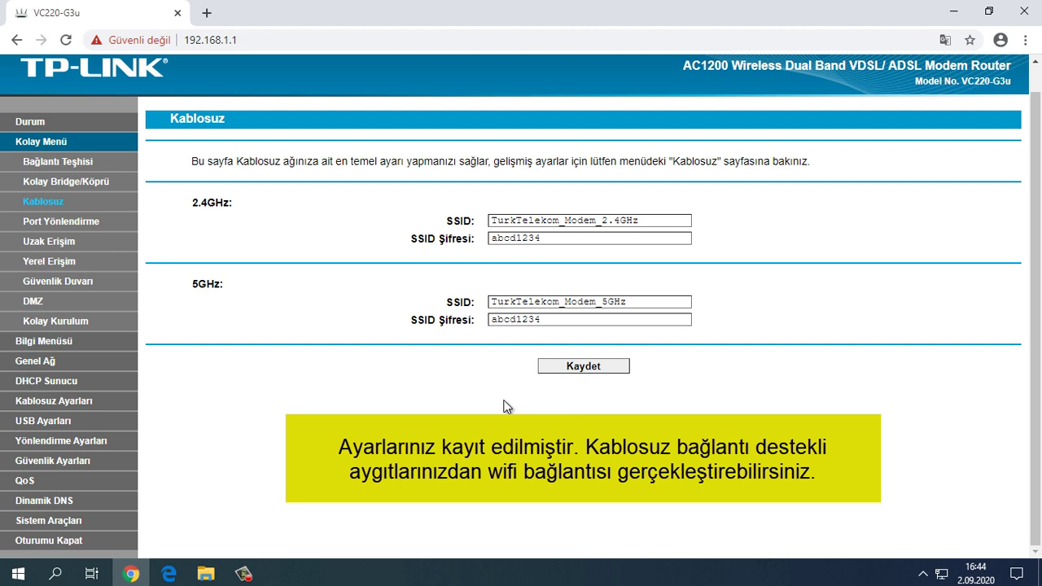
left_click(954, 11)
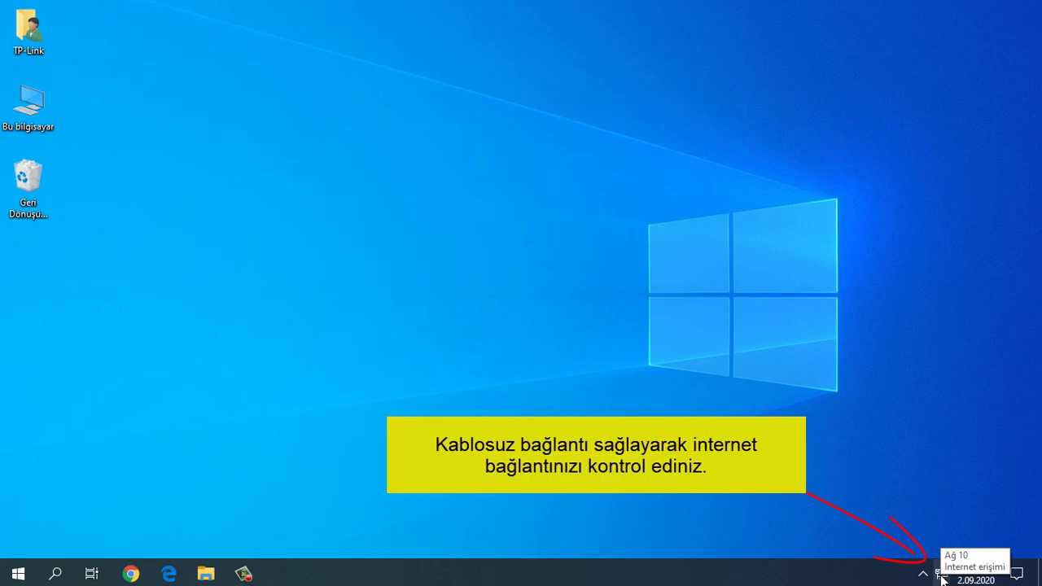
Step: Join TurkTelekom_Modem_2.4GHz from the tray network list using its security key, then close the list
left_click(942, 575)
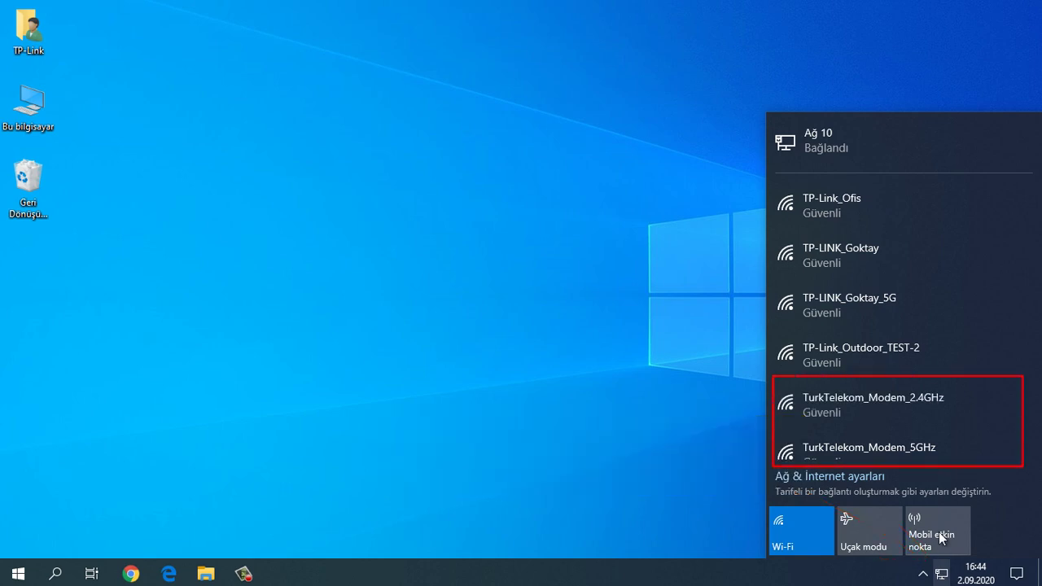
left_click(928, 398)
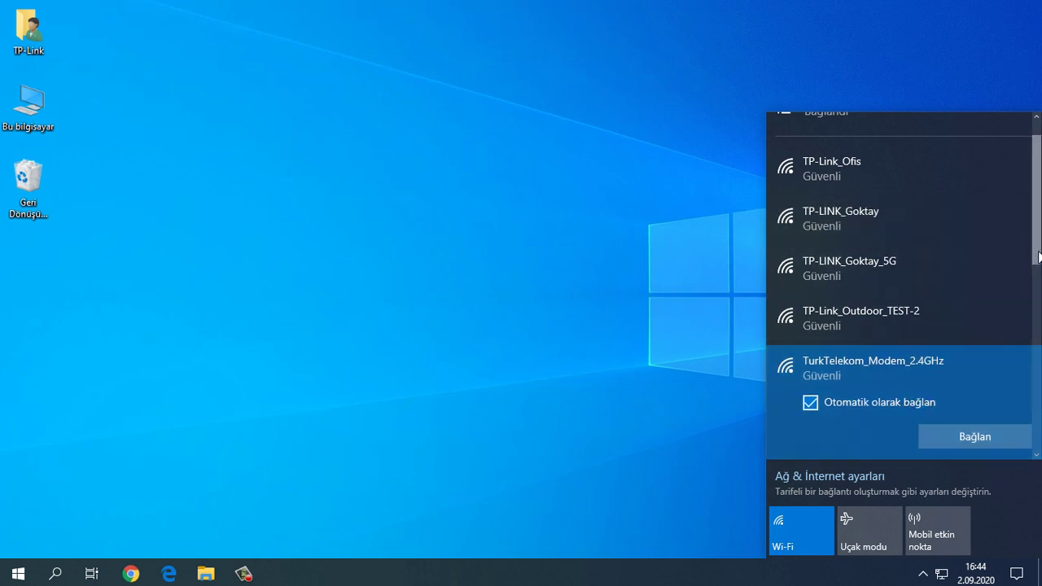
scroll(1036, 252, "down", 2)
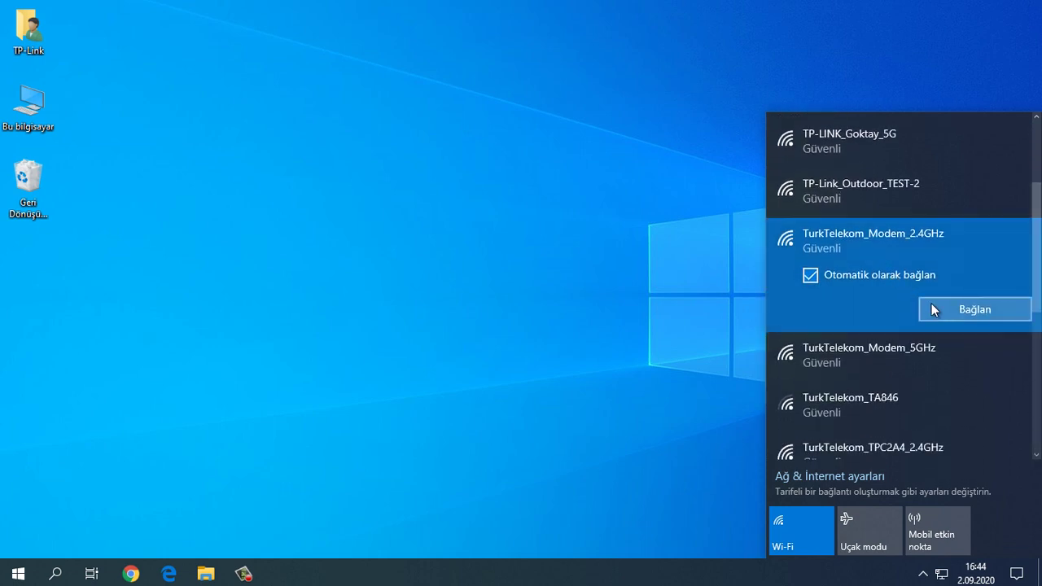
left_click(943, 310)
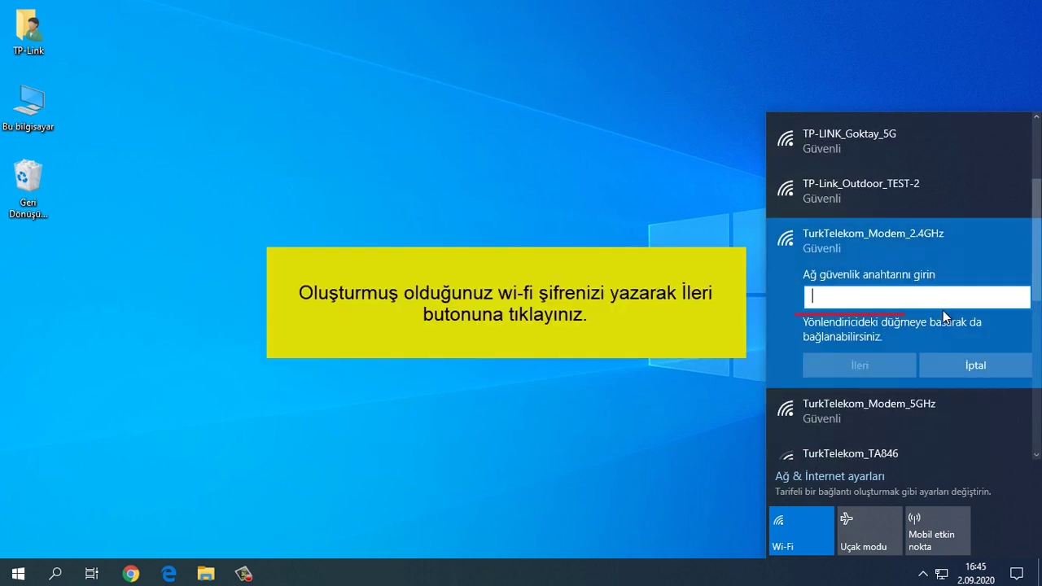
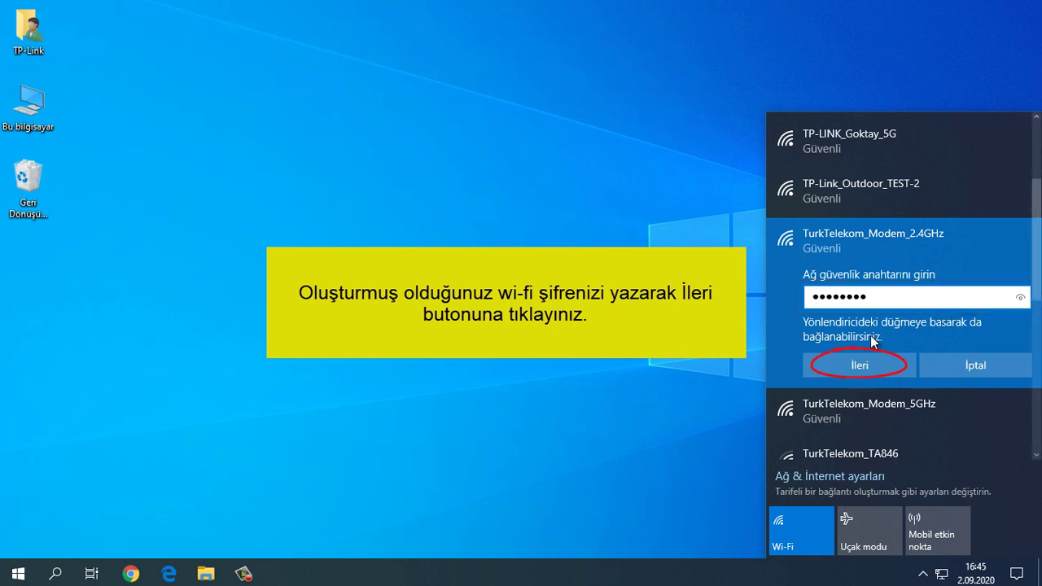
left_click(865, 368)
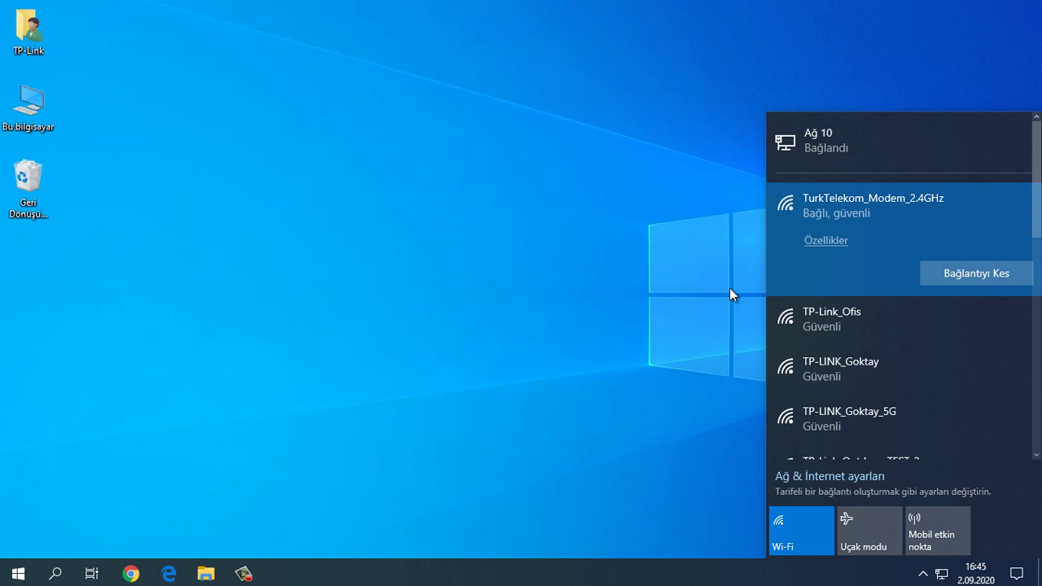
left_click(730, 289)
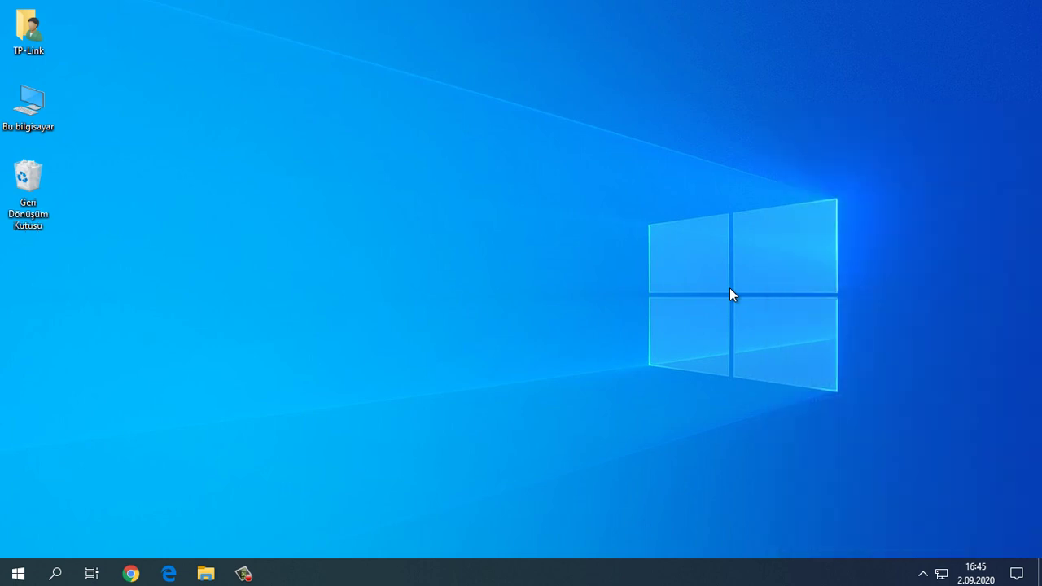